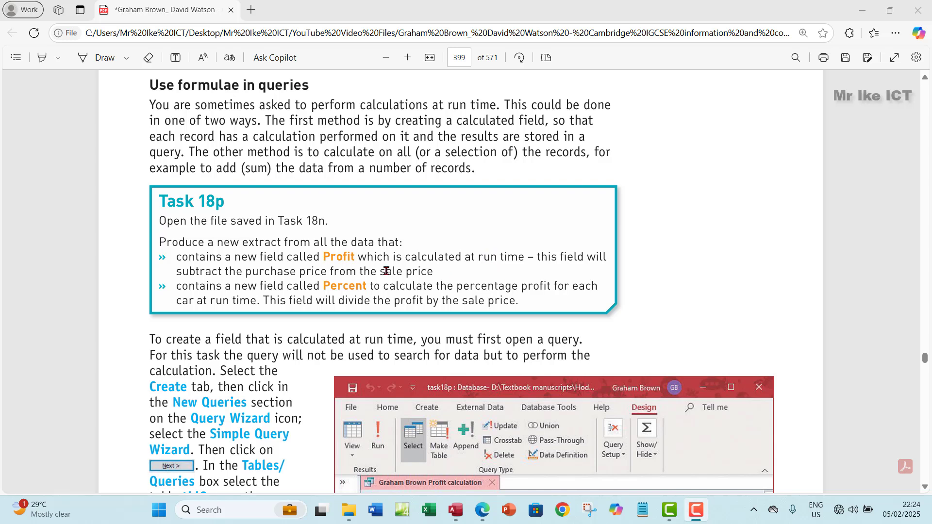
Highlight 'purchase price' and 'sale price' in Task 18p, then choose the Add text tool.
drag(252, 273, 335, 272)
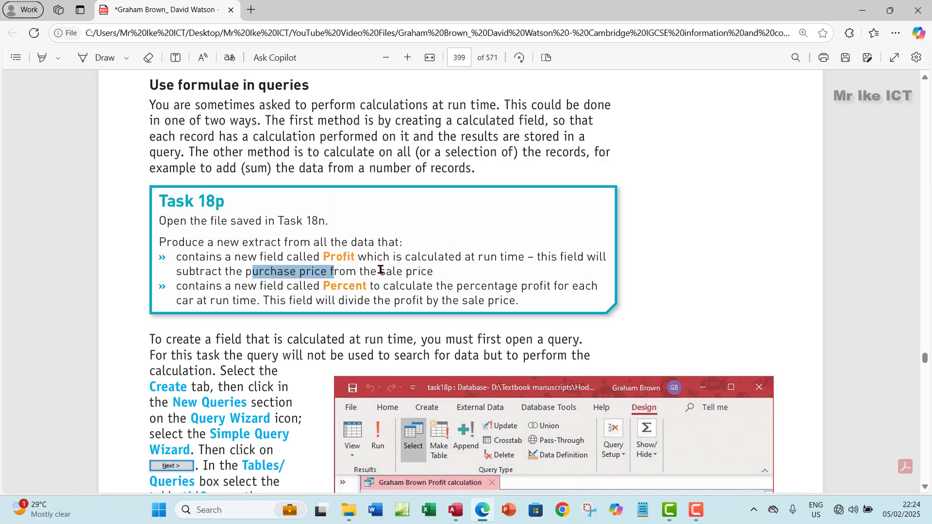
right_click(333, 290)
click(680, 293)
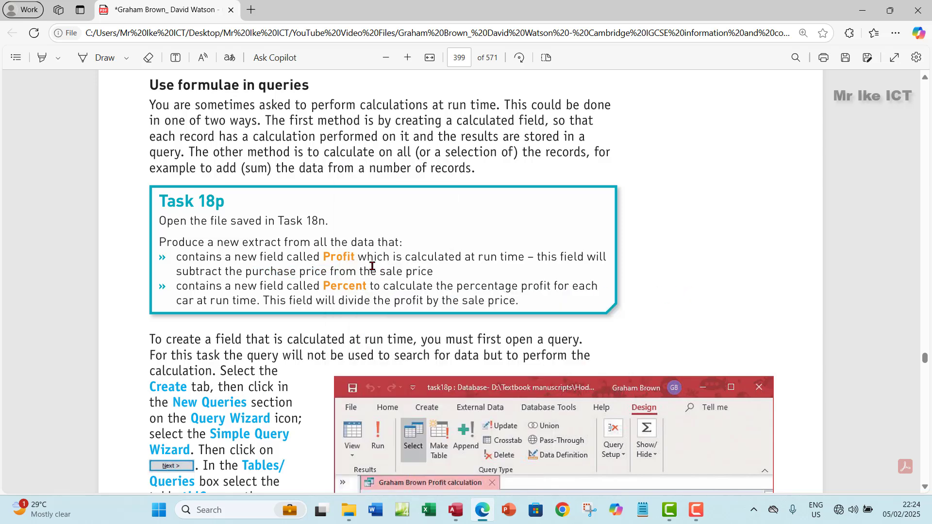
drag(377, 271, 429, 268)
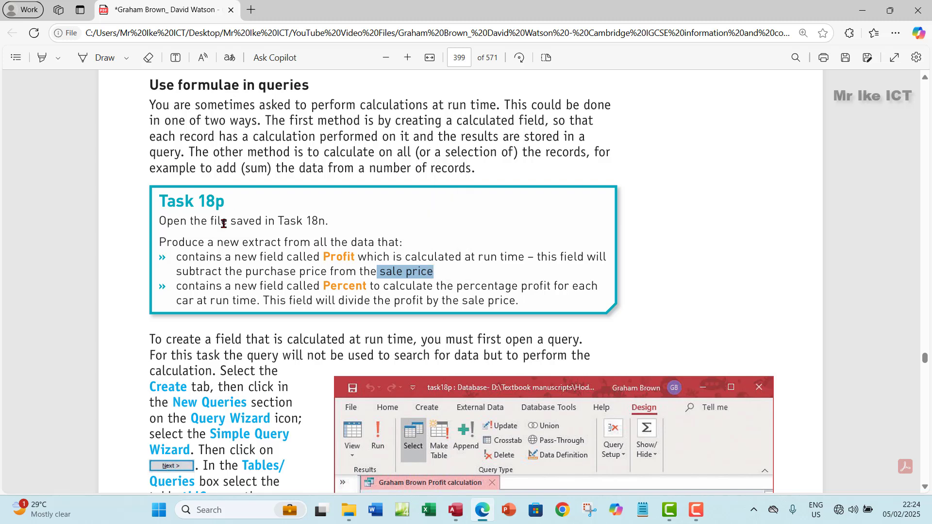
click(270, 242)
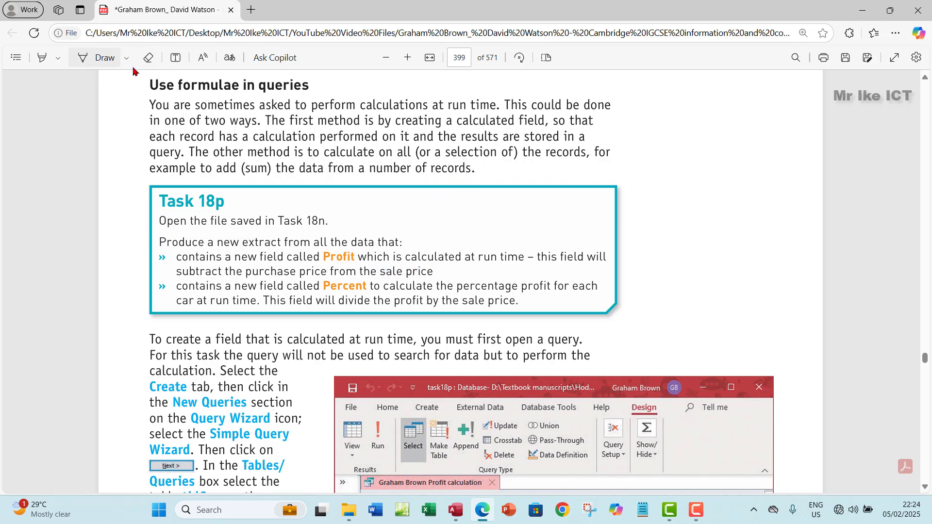
click(175, 57)
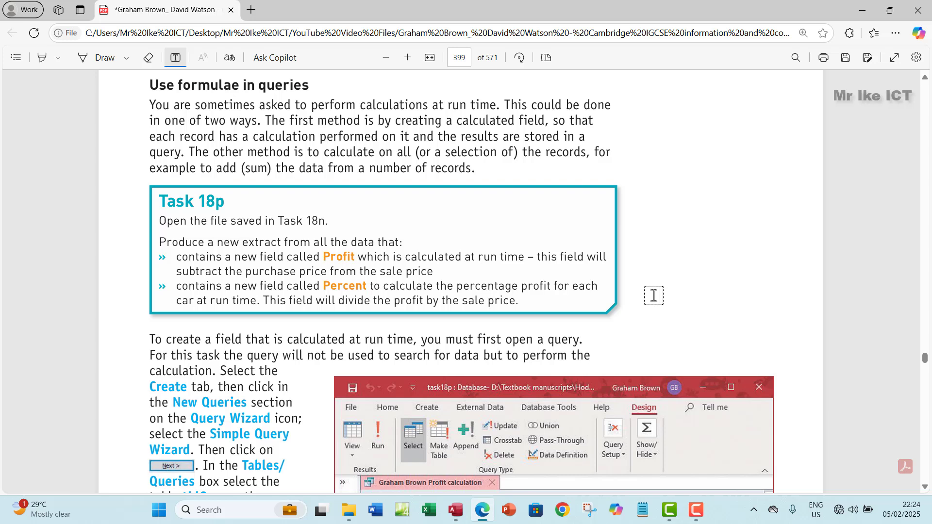
Write the note 'Profit:[Sprice]-[Pprice]' in a text box beside the Task 18p box.
click(633, 245)
text(pro)
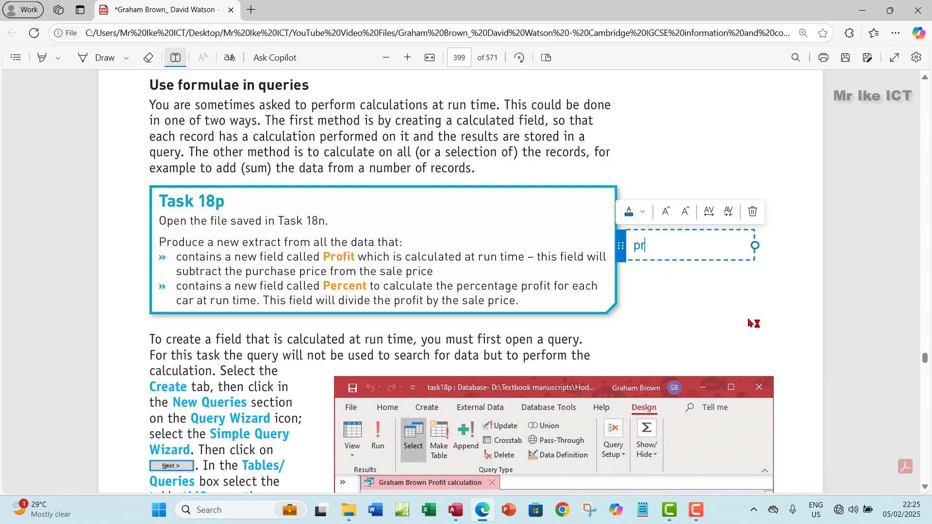
key(BackSpace)
key(BackSpace)
key(BackSpace)
text(Profit)
text(:[s)
key(BackSpace)
text(Sprice)
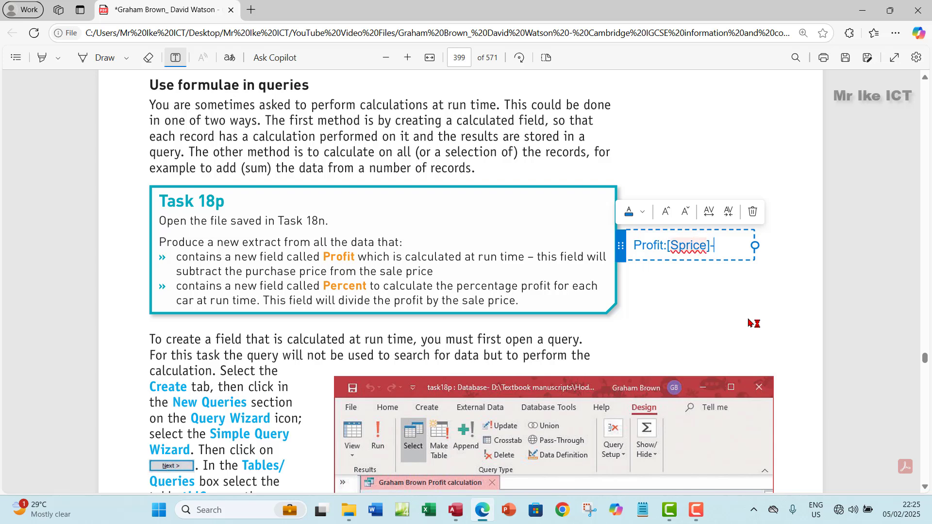
text(-[Pprice])
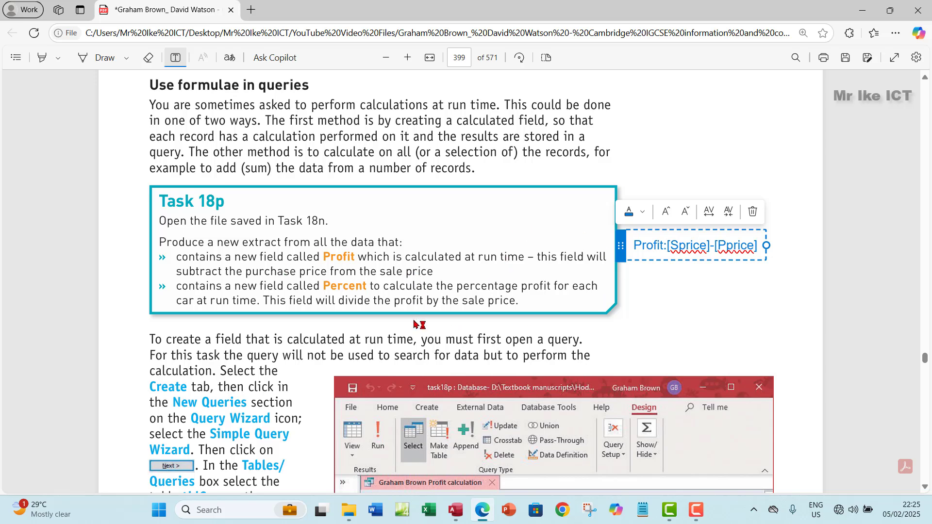
Paste a copy of task18n_tblCarsQuery and name it task18p_tblCarsQuery.
click(455, 507)
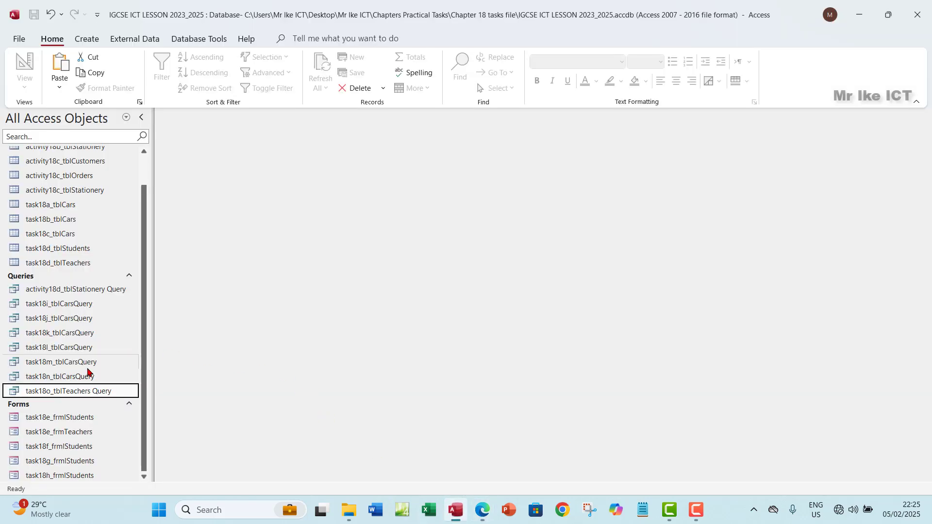
drag(57, 392, 96, 377)
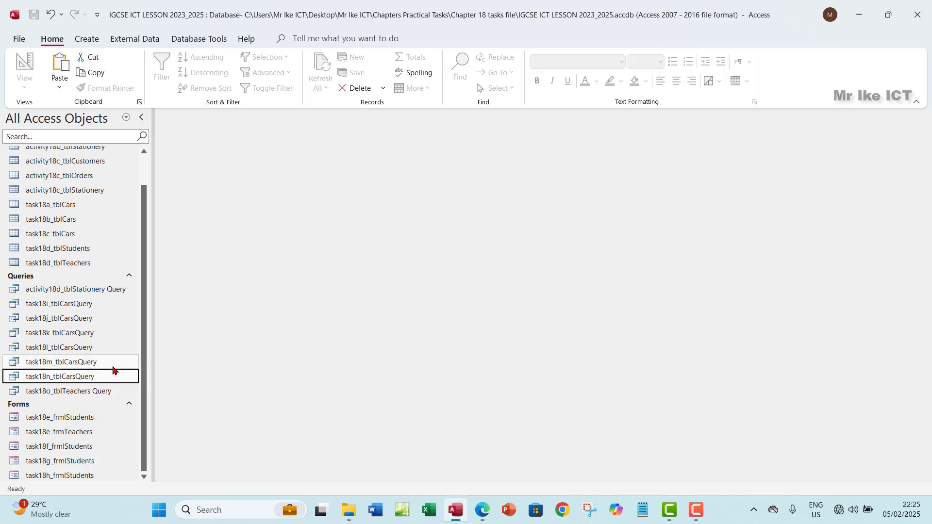
double_click(109, 380)
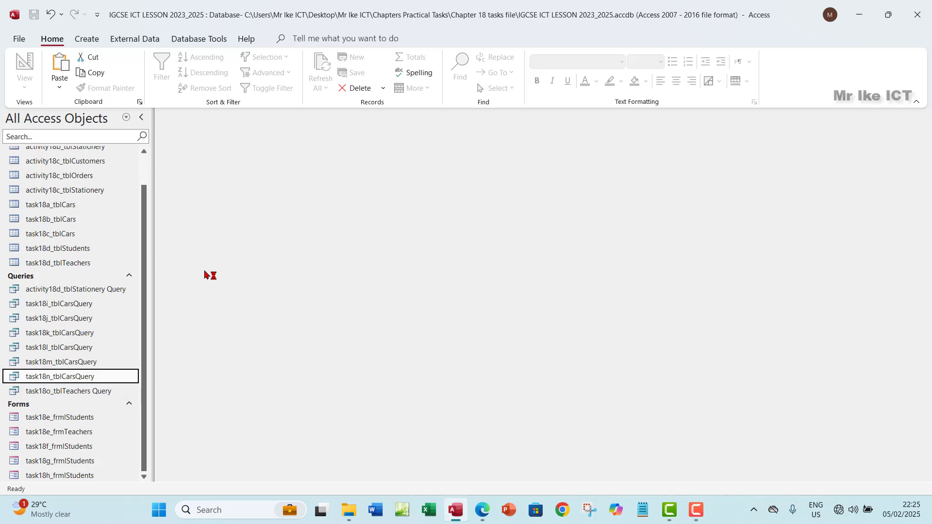
double_click(85, 380)
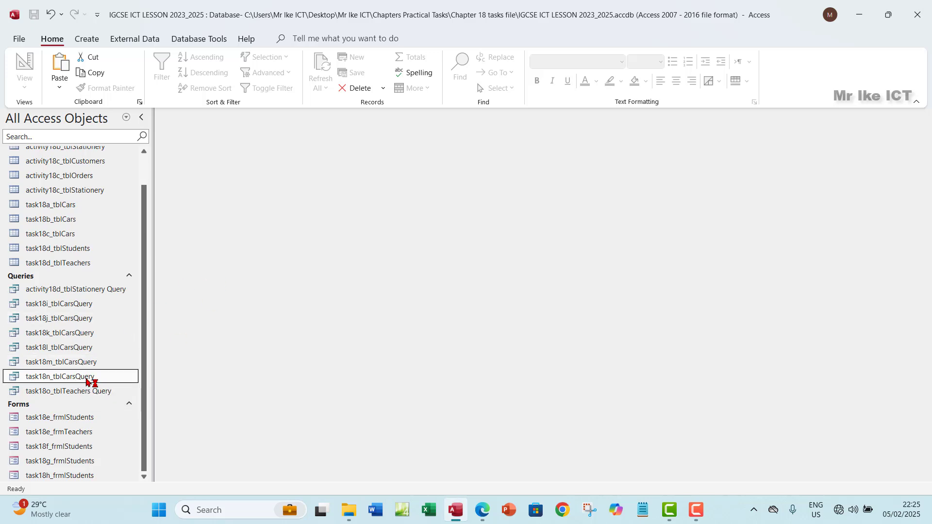
key(ctrl+v)
click(420, 177)
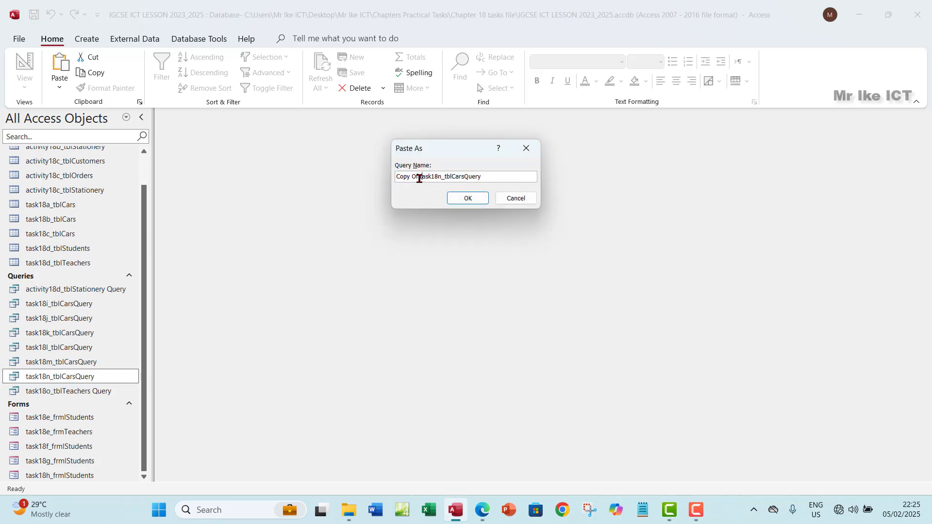
drag(419, 178, 394, 178)
key(BackSpace)
key(BackSpace)
text(p)
click(465, 199)
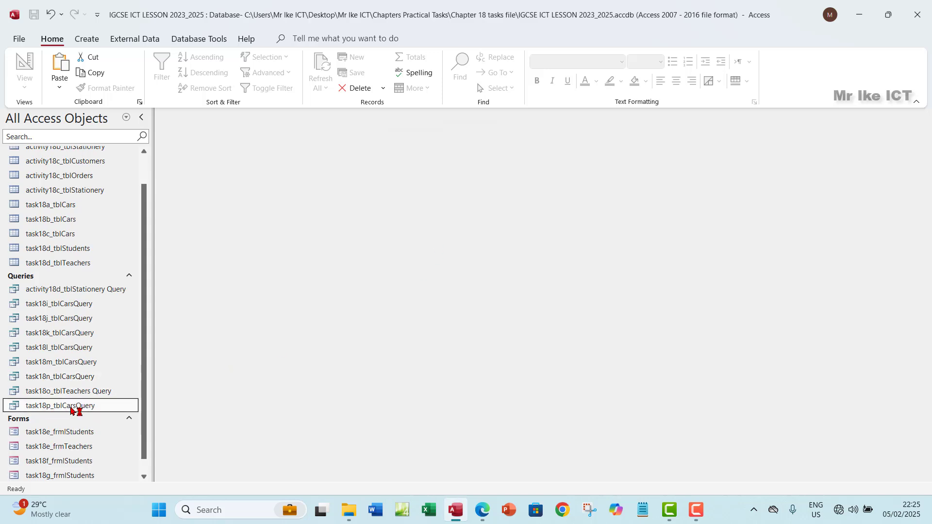
Open task18p_tblCarsQuery in Design View and enlarge the table pane and task18c_tblCars field list.
double_click(82, 407)
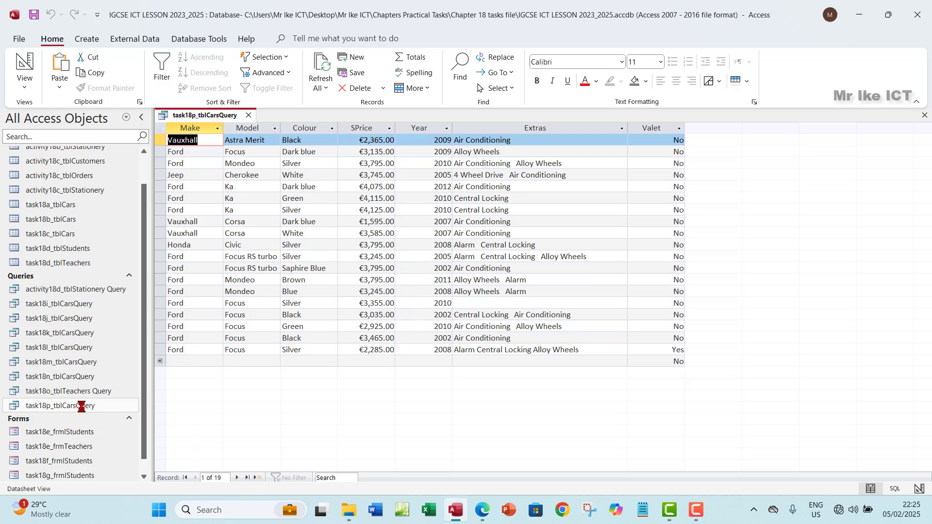
click(24, 87)
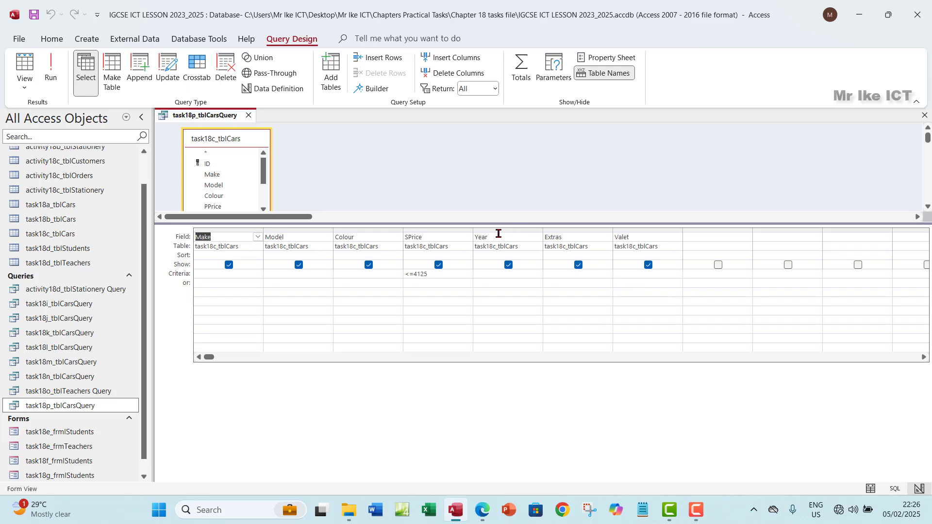
drag(509, 224, 509, 265)
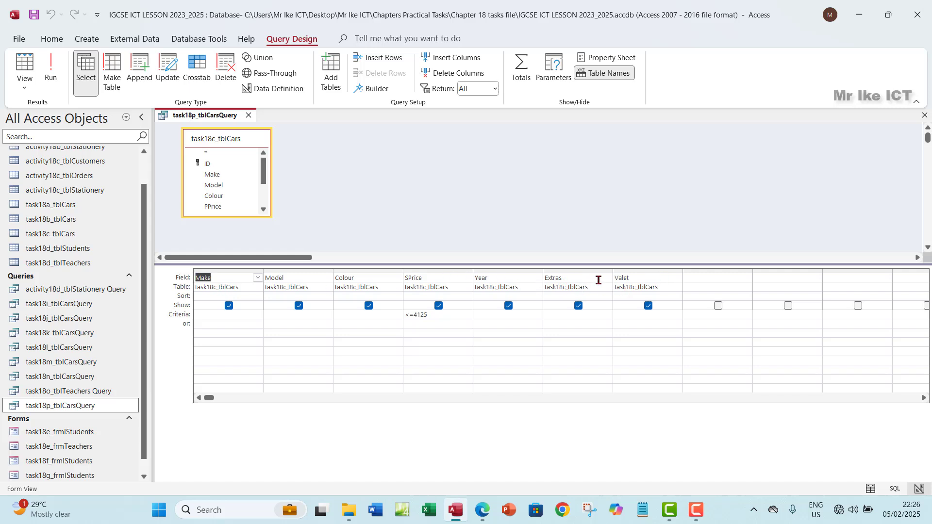
drag(408, 277, 424, 279)
drag(246, 216, 247, 247)
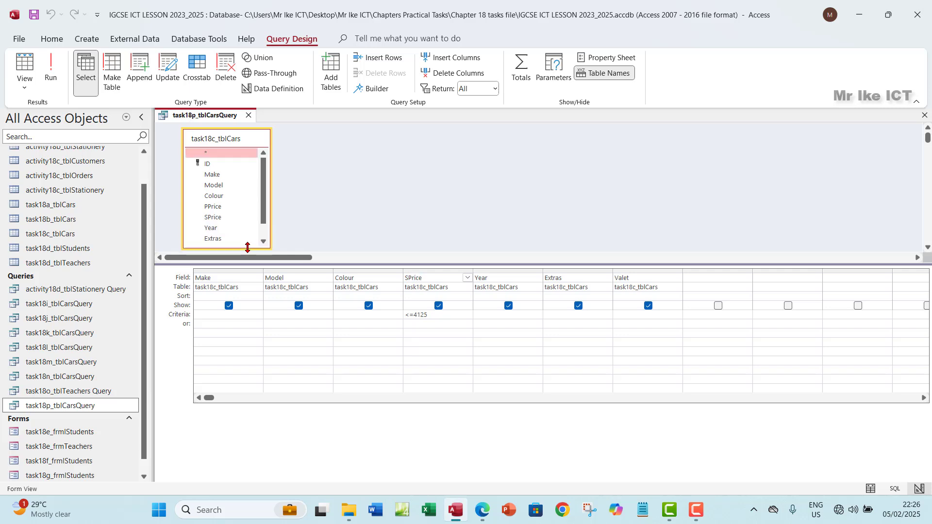
drag(215, 207, 221, 208)
Add PPrice to the grid and a calculated column Profit:[SPrice]-[PPrice].
double_click(220, 208)
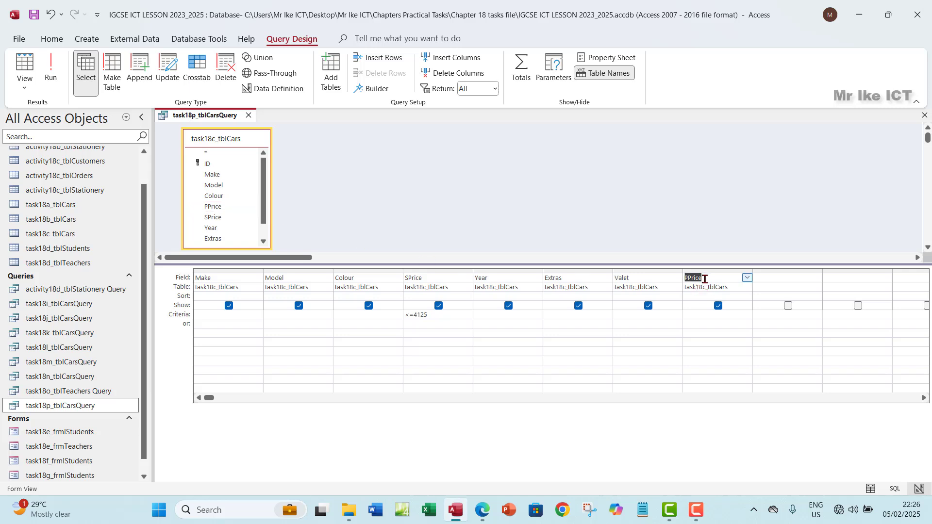
click(777, 286)
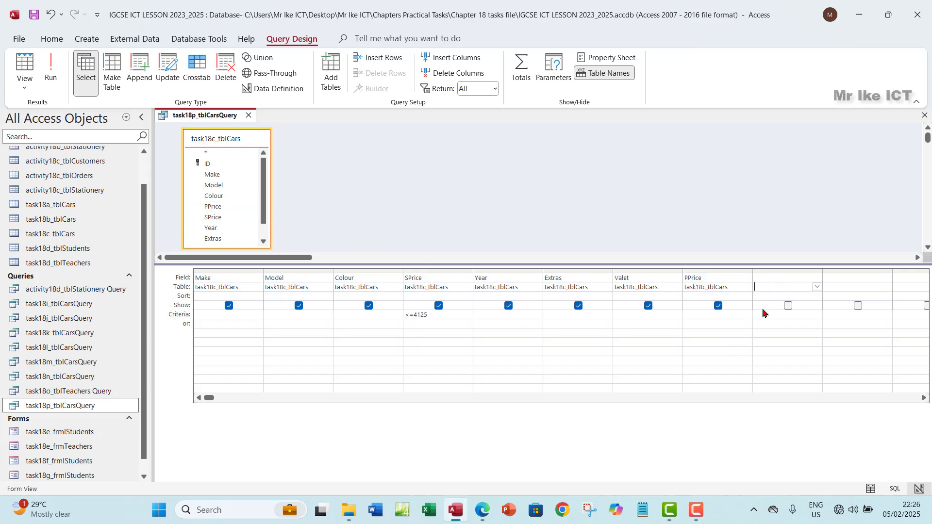
click(761, 277)
text(Profit:[SPri)
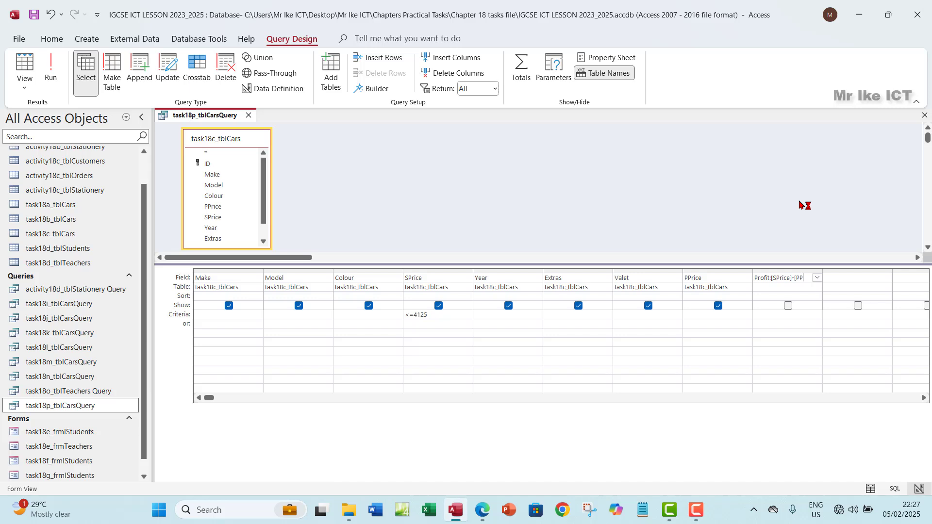
text(ce)
click(798, 279)
key(Home)
text(Profit:)
Run the query to inspect the Profit column, then return to Design View.
click(51, 77)
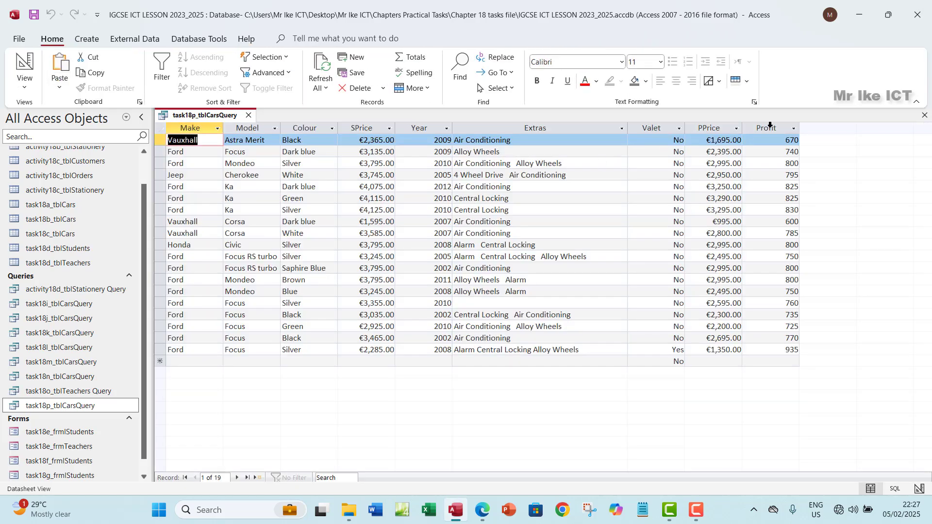
click(770, 125)
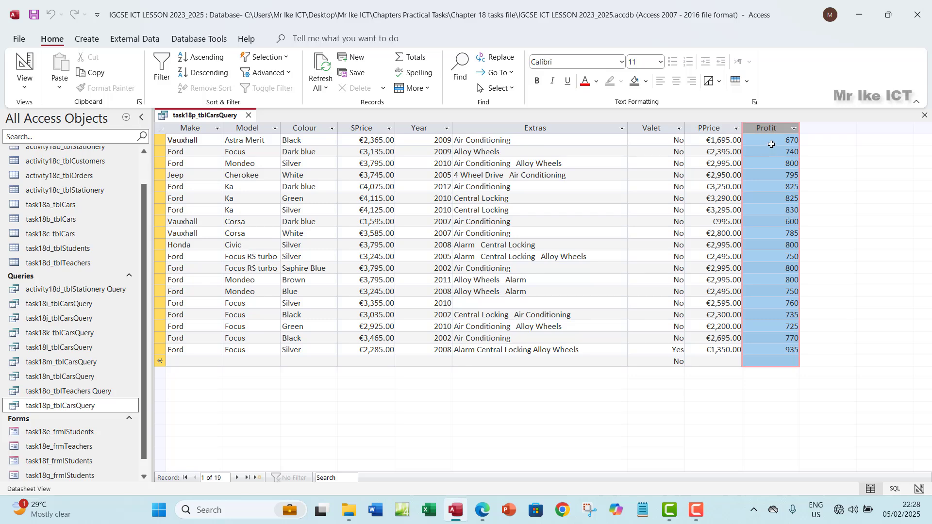
click(25, 85)
click(56, 161)
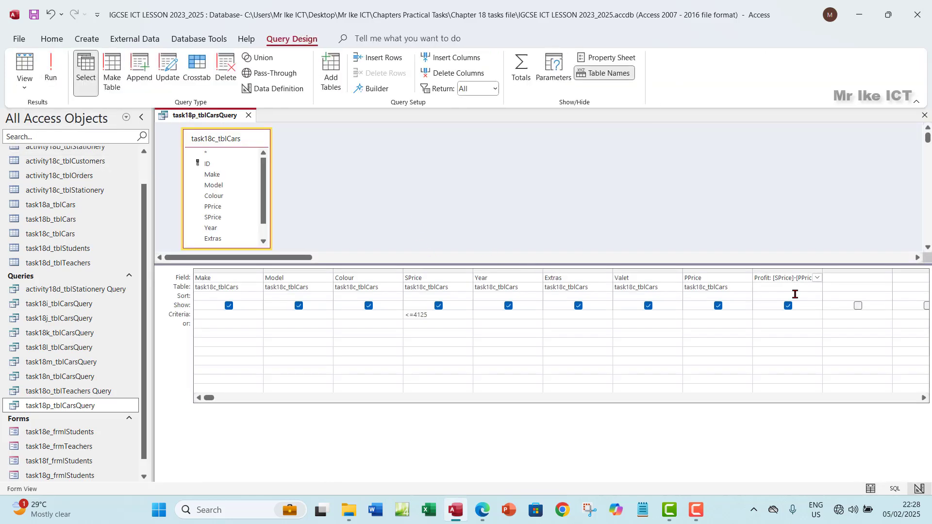
Select the next empty Field cell, then switch back to the textbook page in Edge.
click(825, 278)
click(483, 510)
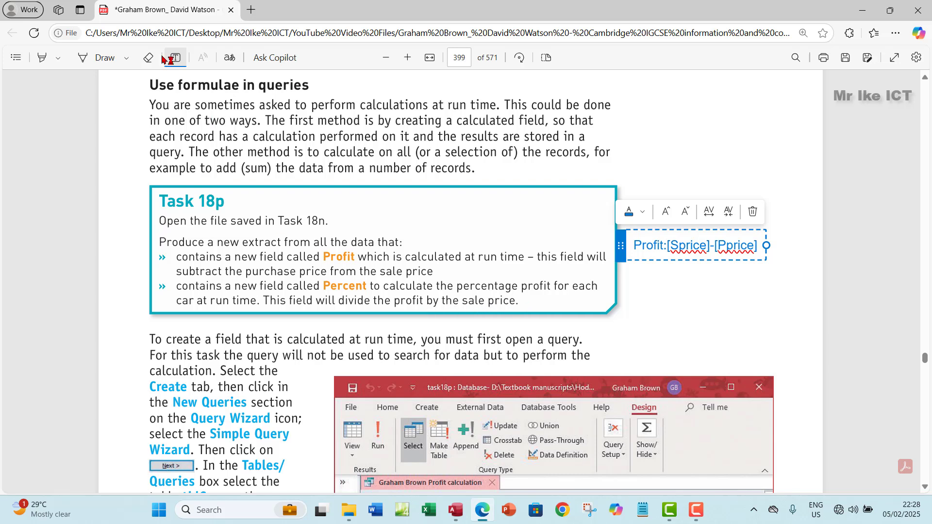
Write the note 'Percent: [Profit]/[SPrice]' below the Profit note and select its text.
click(653, 286)
click(646, 280)
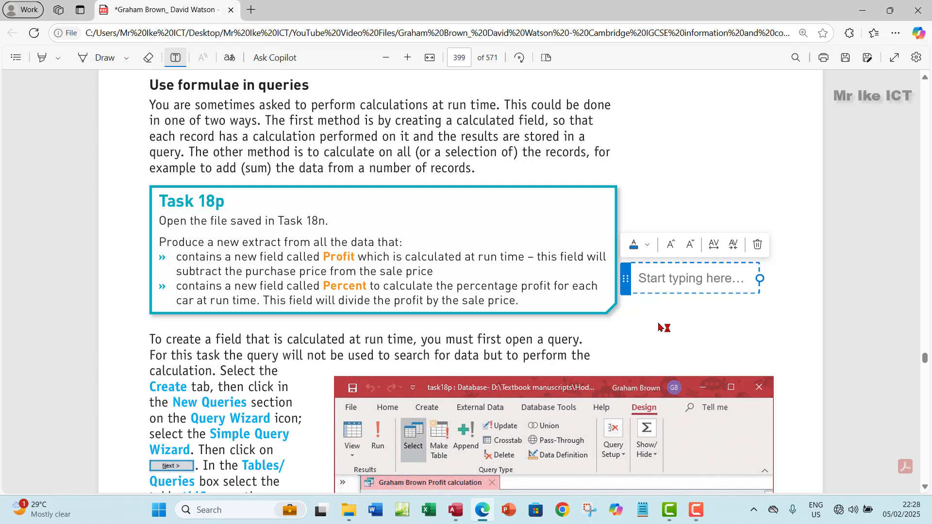
text(Perce)
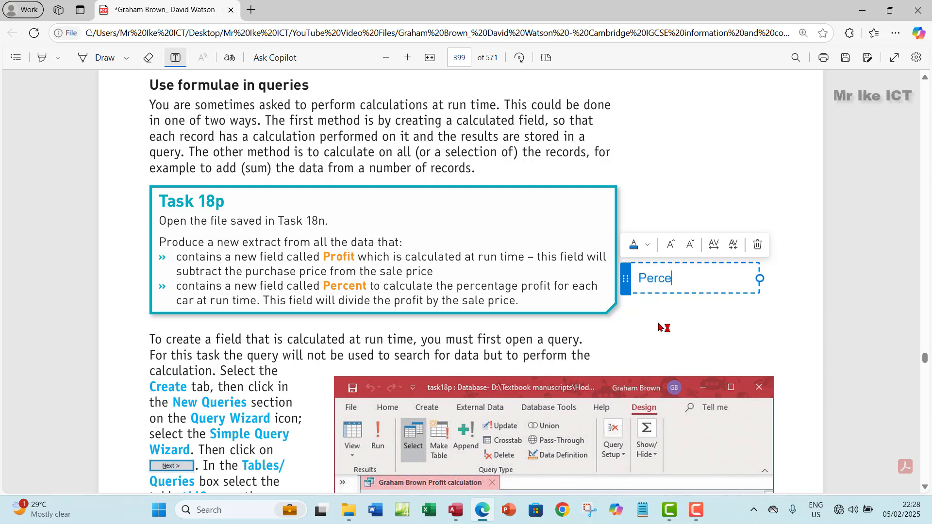
text(nt)
key(BackSpace)
text(nt: [Profit])
key(BackSpace)
text(]/[SPrice)
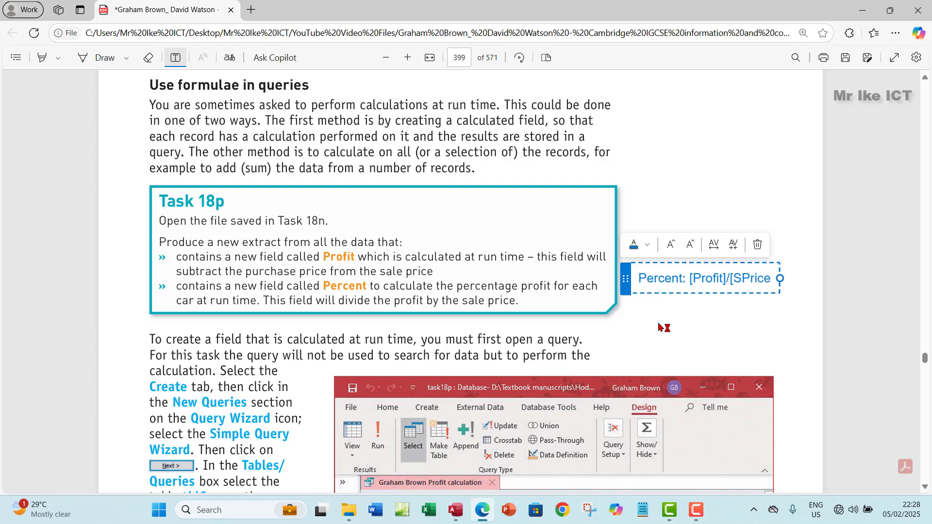
text(])
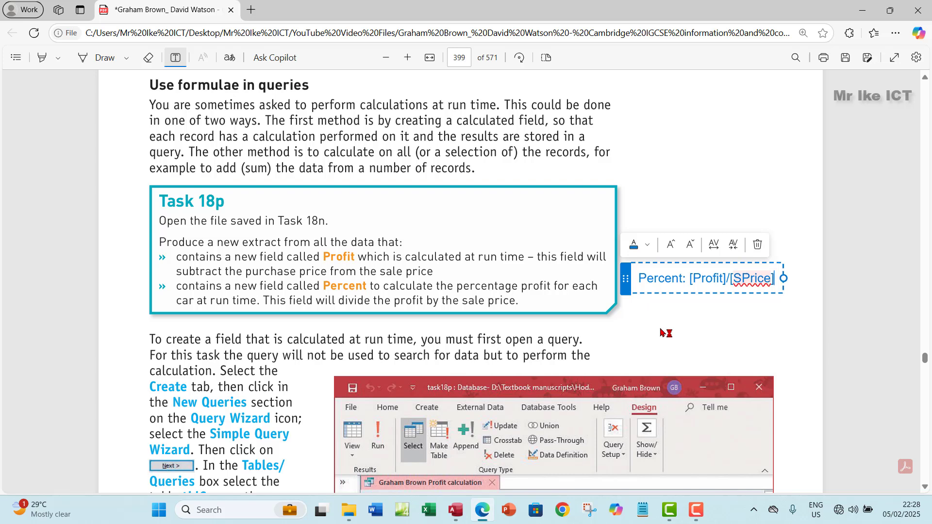
drag(640, 277, 774, 278)
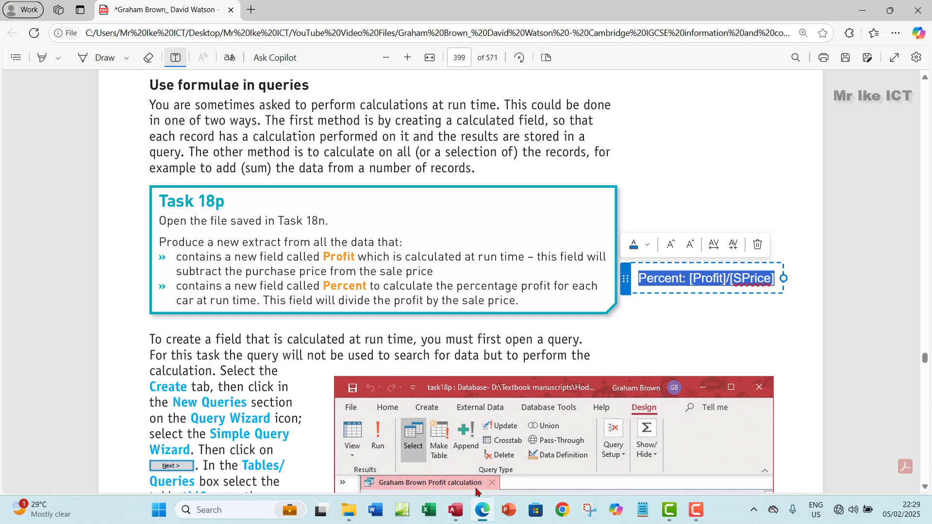
Back in Access, select the empty column after Profit and save task18p_tblCarsQuery.
click(459, 514)
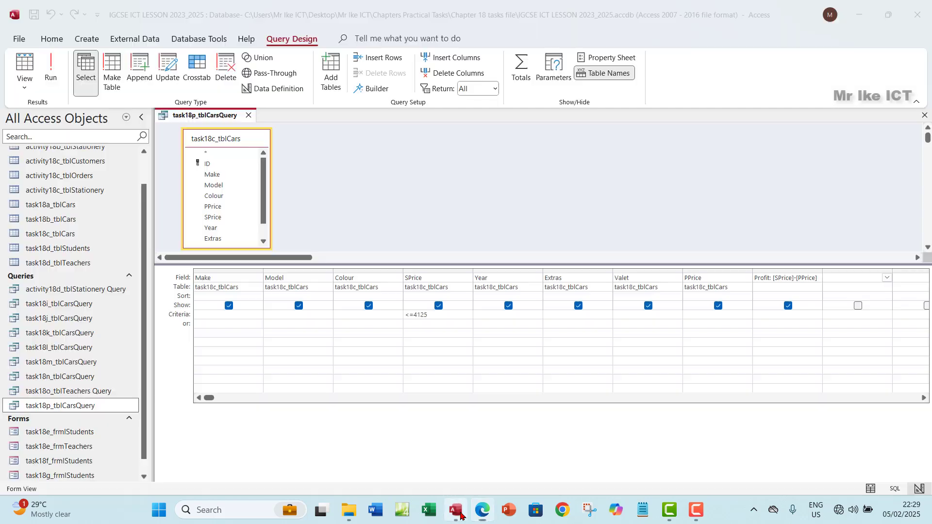
click(834, 279)
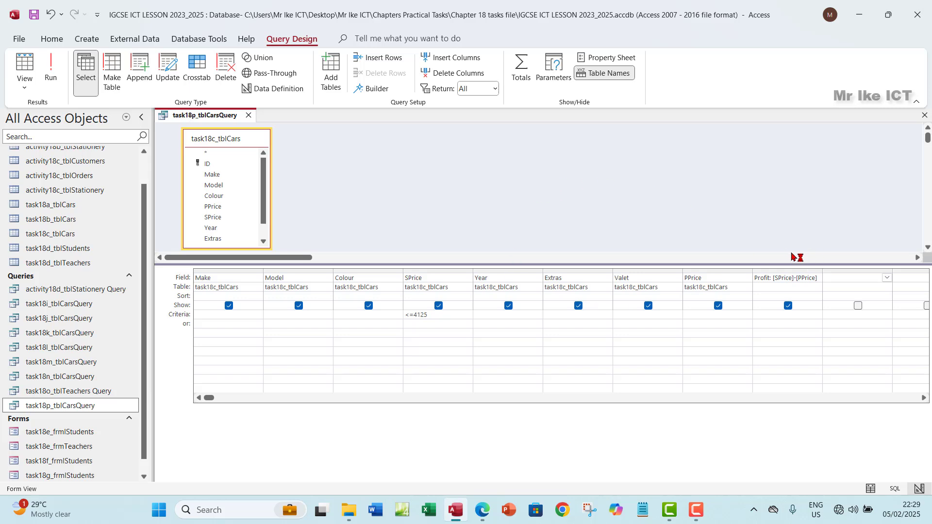
click(43, 17)
key(ctrl+s)
Build Expr1: [Profit]/[SPrice] in Expression Builder from task18p_tblCarsQuery's fields.
click(371, 89)
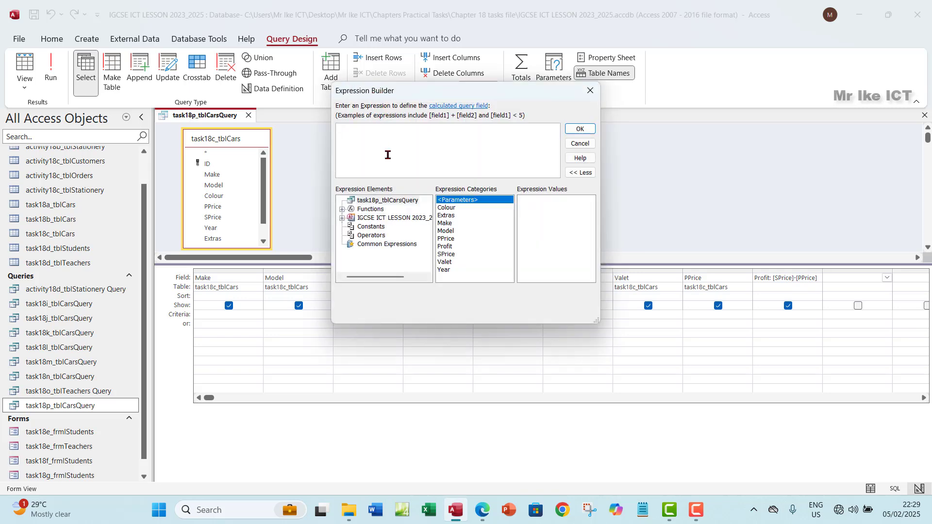
click(377, 201)
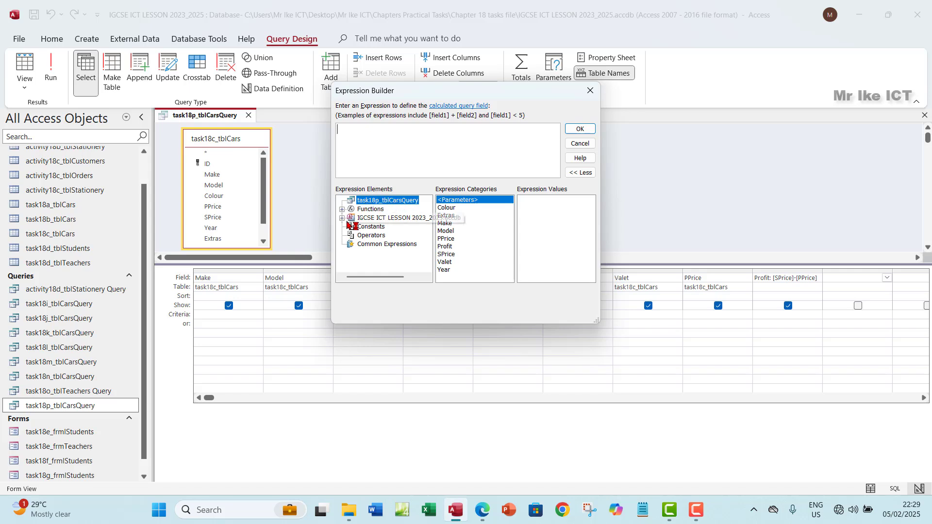
click(342, 218)
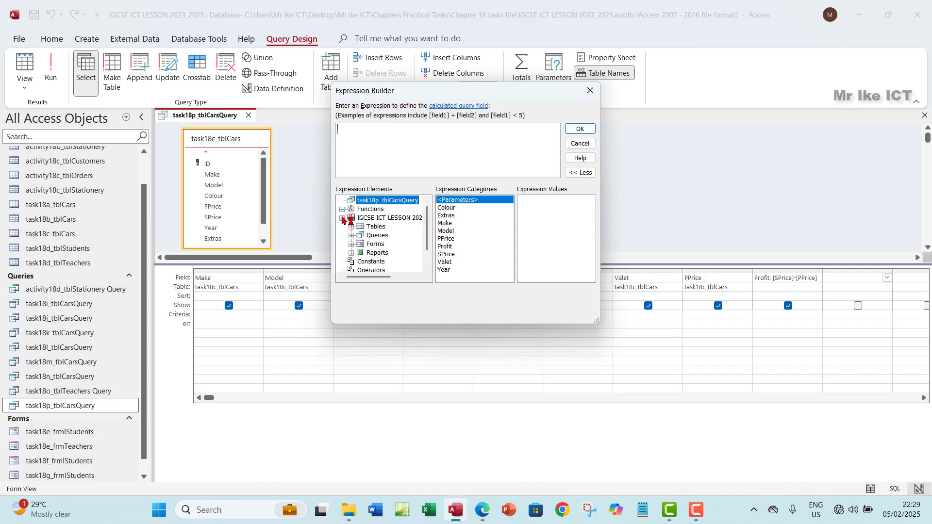
click(351, 236)
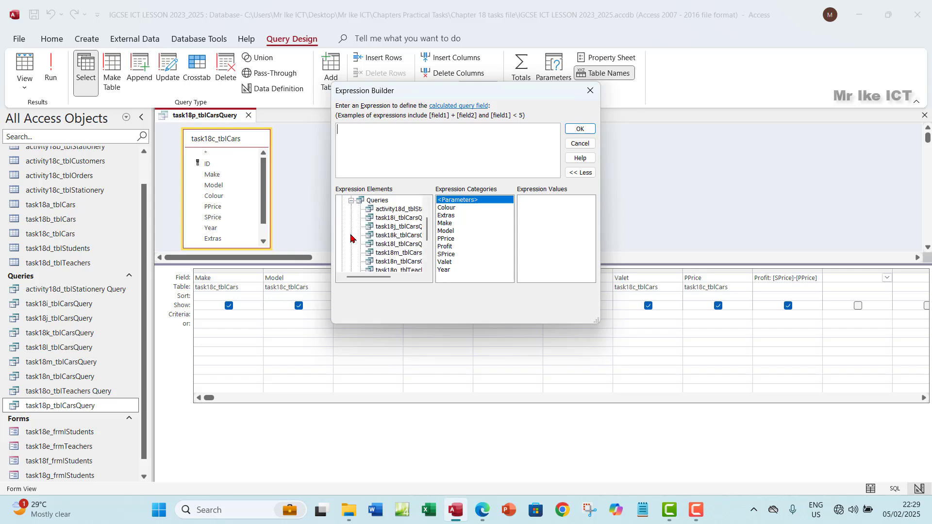
scroll(394, 237, down, 3)
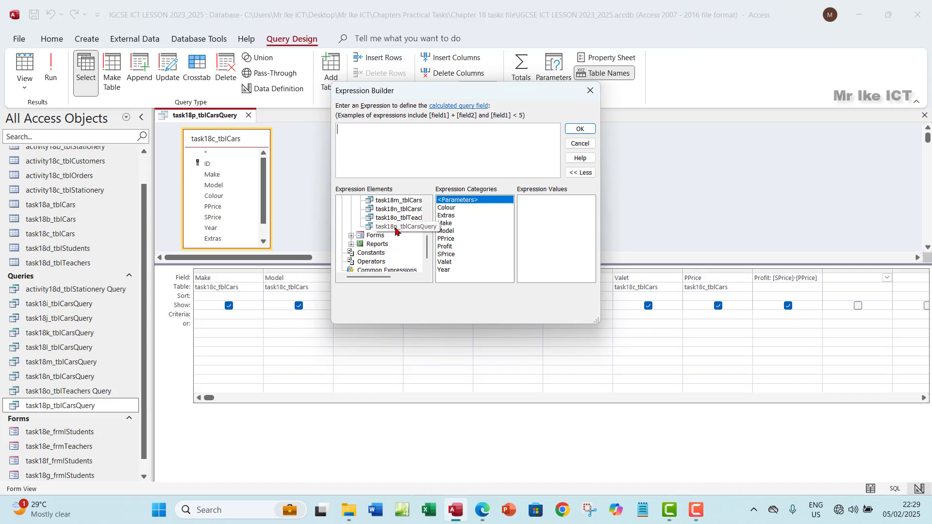
click(395, 227)
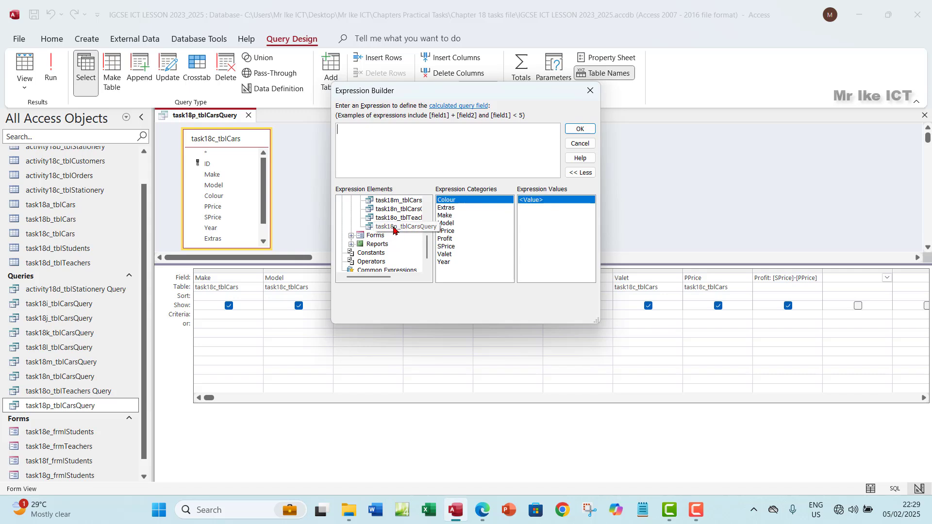
double_click(445, 238)
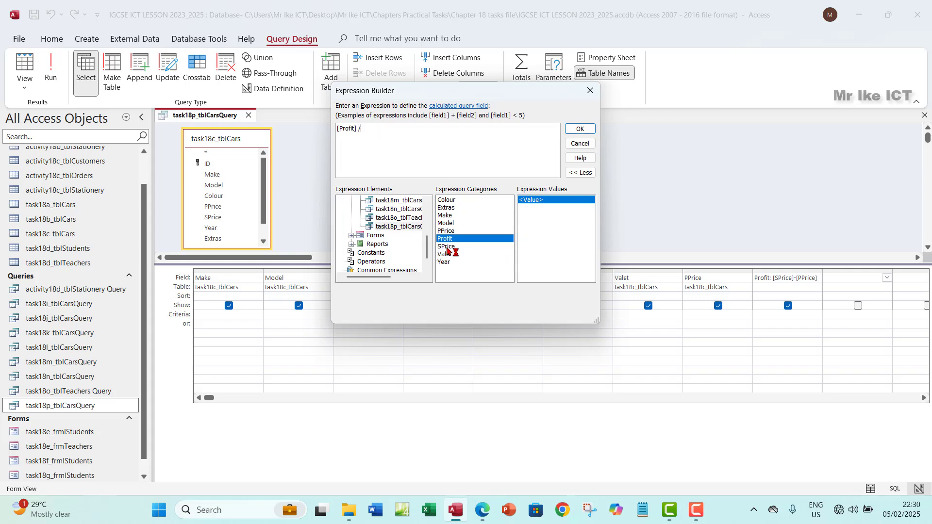
click(447, 247)
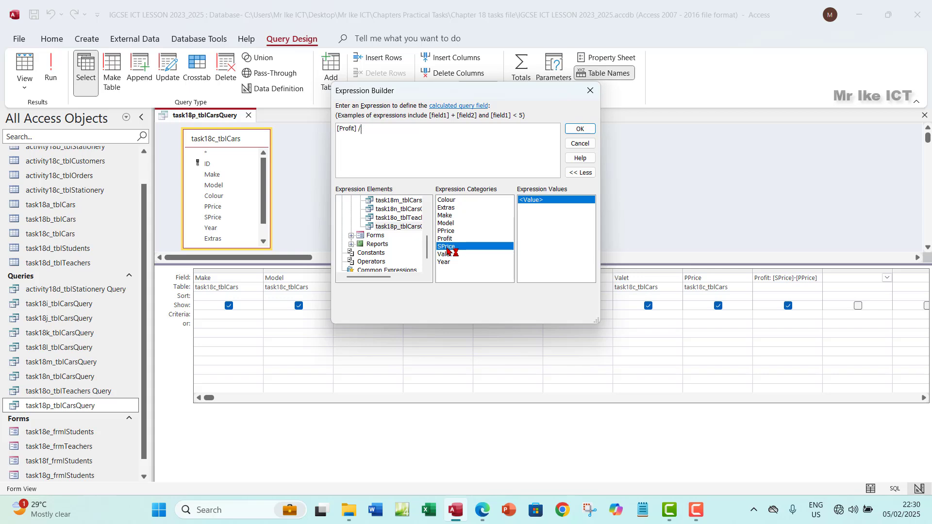
double_click(447, 247)
click(586, 133)
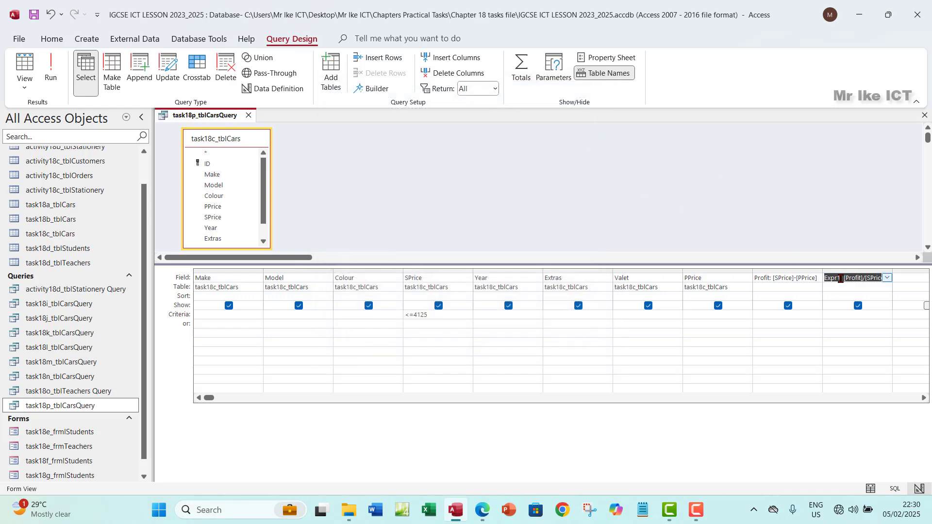
Replace the Expr1 label with Percent so the field reads Percent: [Profit]/[SPrice].
click(840, 278)
drag(840, 277, 822, 280)
click(847, 280)
key(BackSpace)
key(BackSpace)
key(BackSpace)
key(BackSpace)
key(BackSpace)
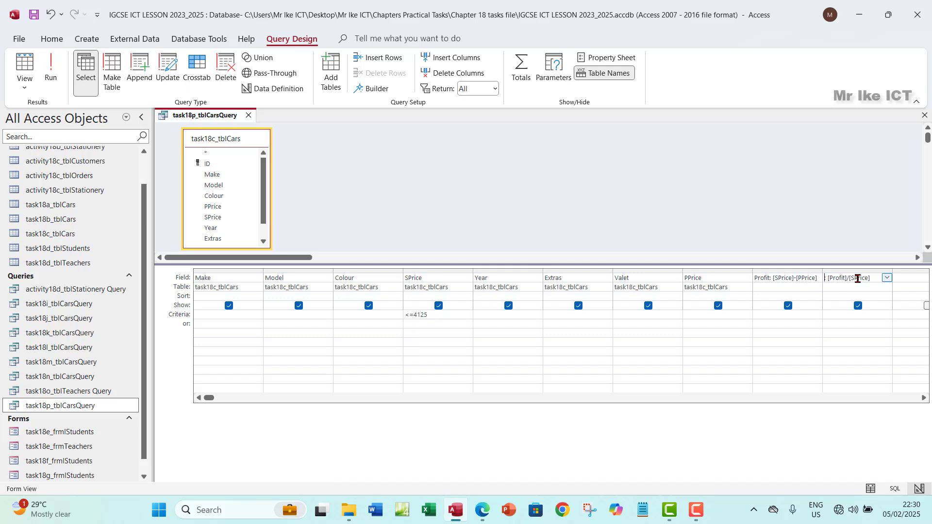
text(Percent)
Run the query, widen the Percent column to show its decimals, and select the Profit column.
click(51, 67)
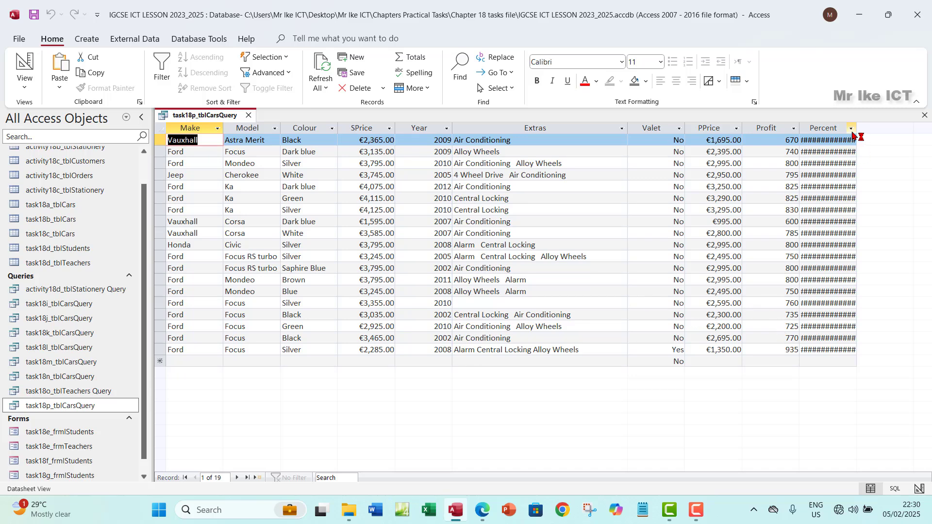
drag(858, 130, 881, 129)
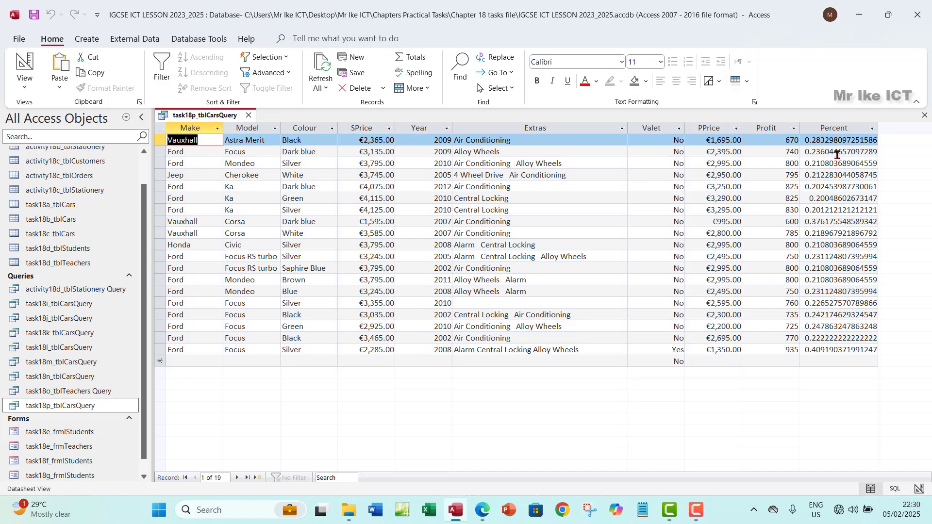
click(768, 128)
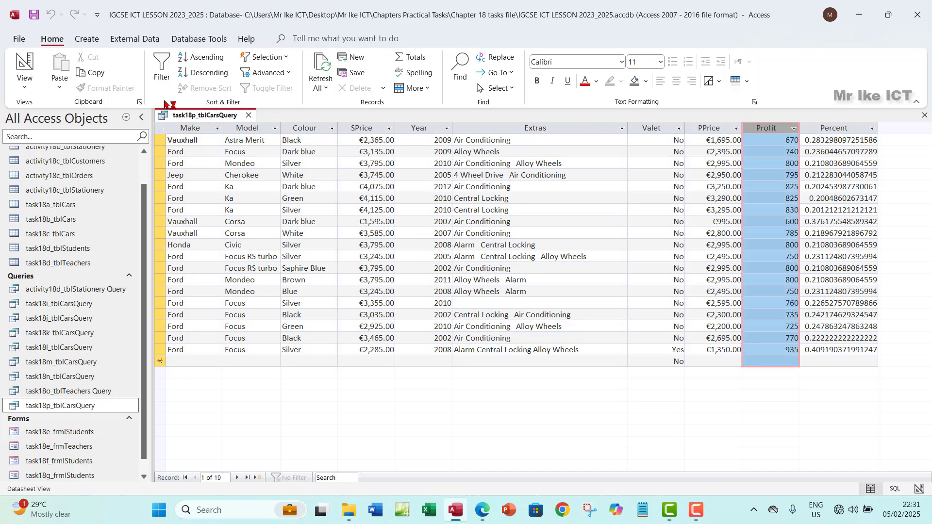
click(21, 90)
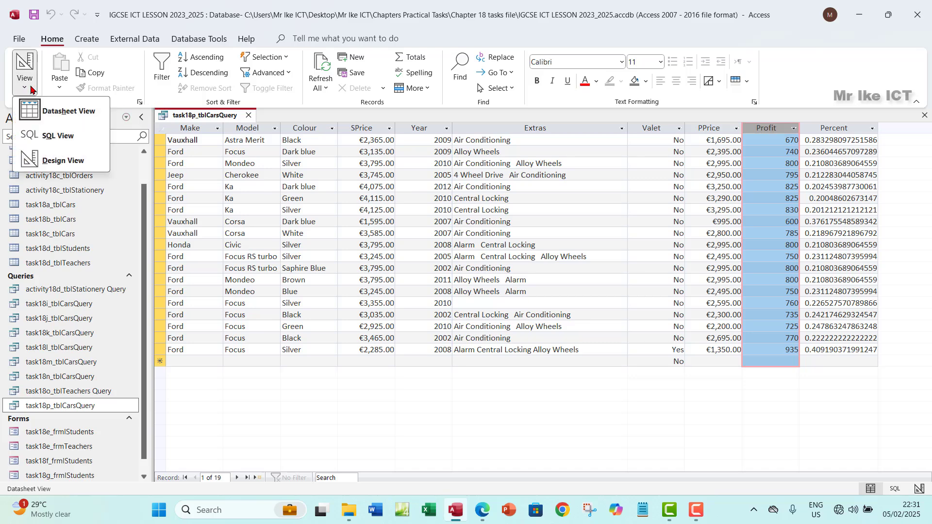
click(76, 161)
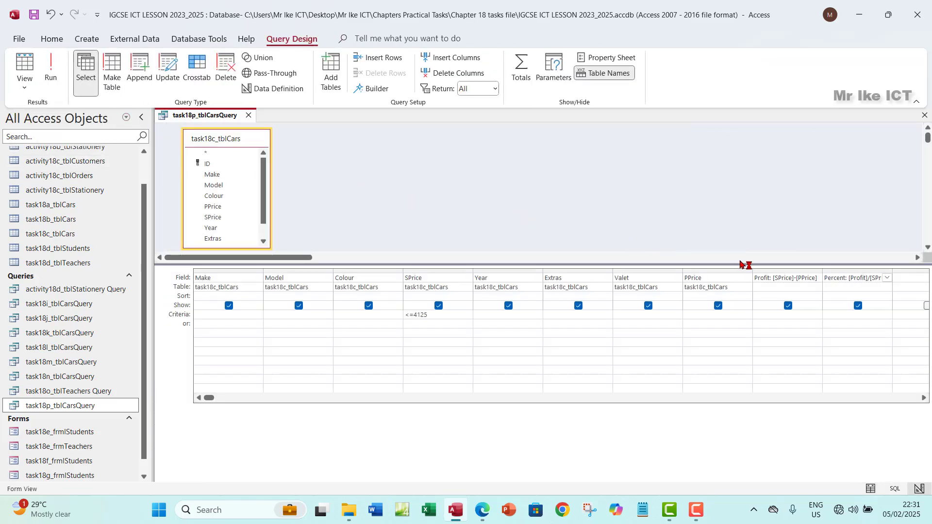
click(785, 281)
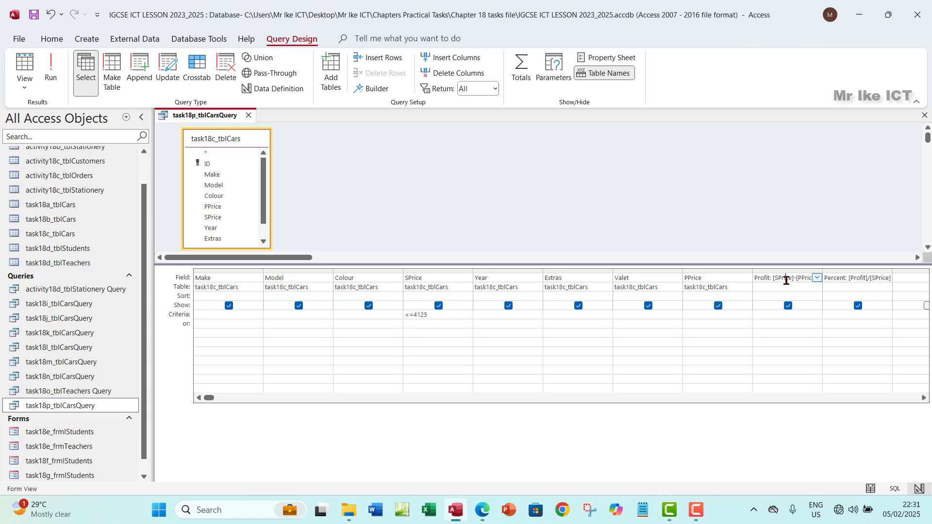
click(618, 62)
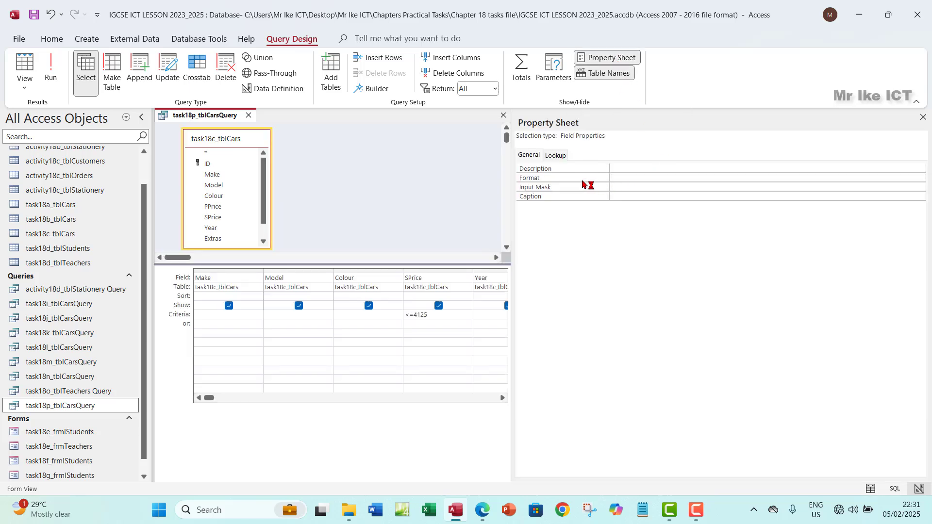
click(633, 178)
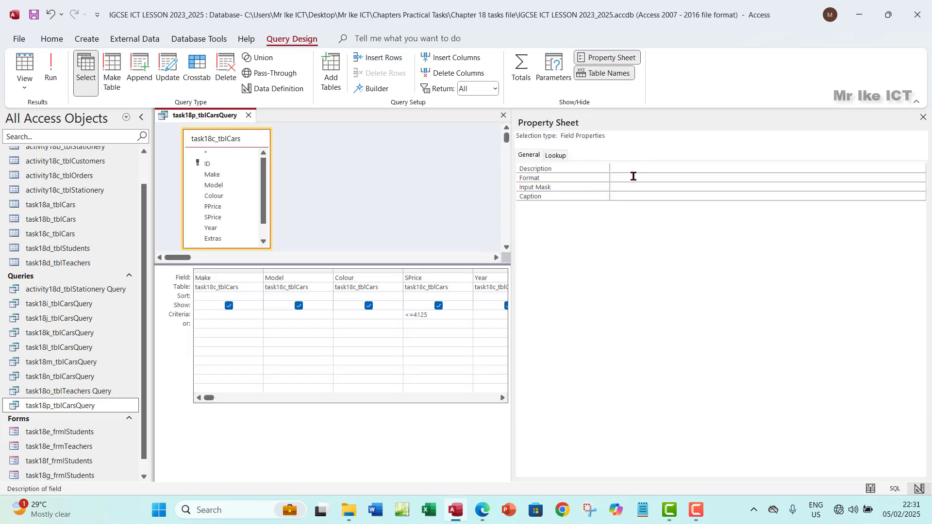
click(921, 180)
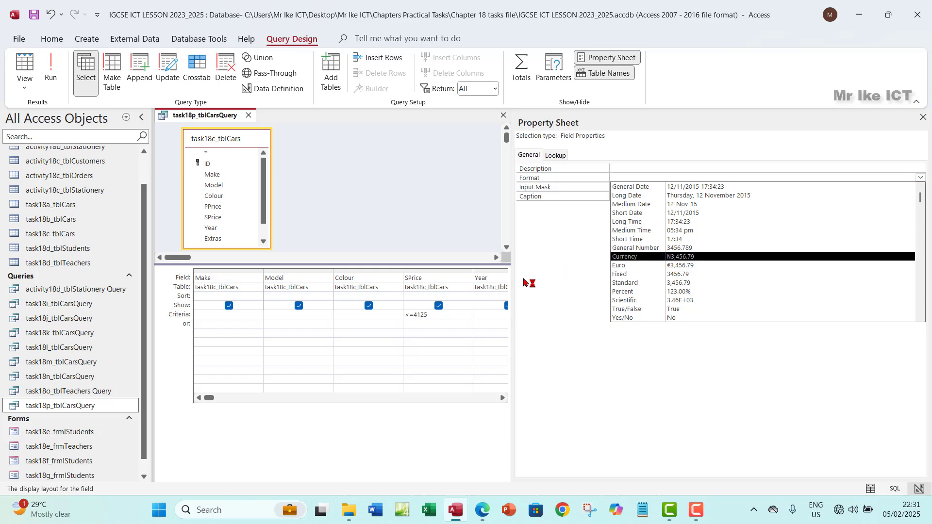
click(487, 289)
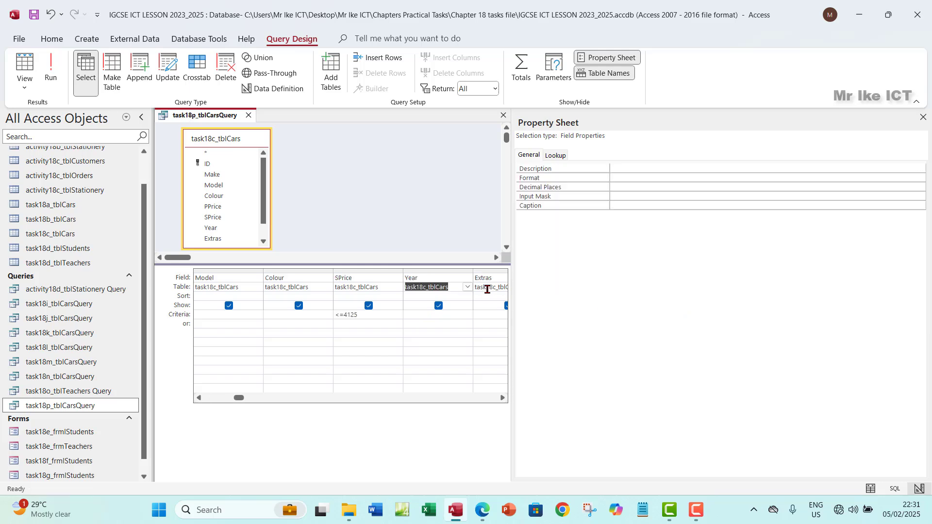
Rerun the query, select the Percent column, and return to textbook page 399 in Edge.
click(46, 77)
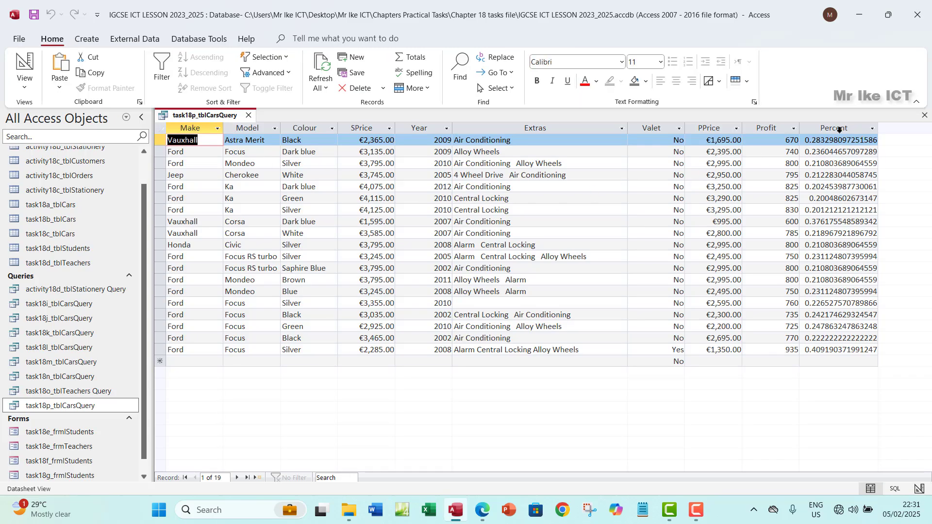
click(840, 127)
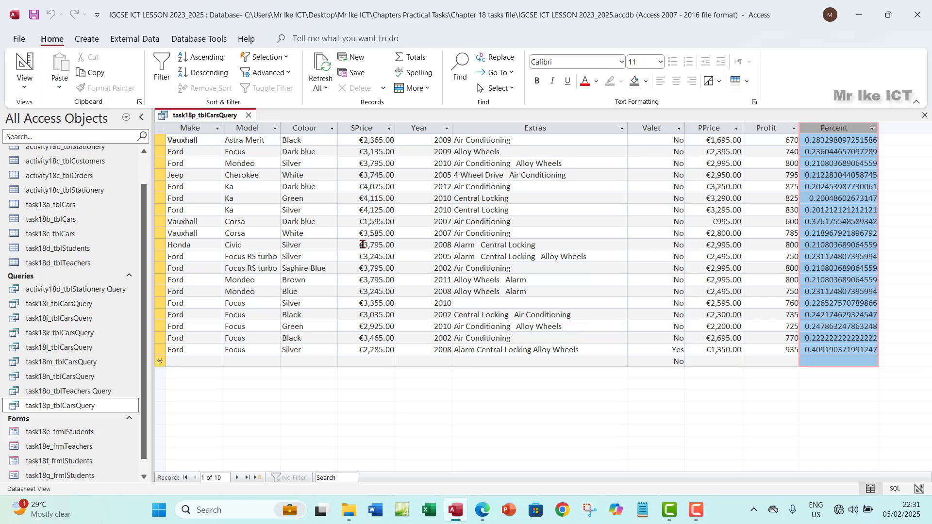
click(483, 509)
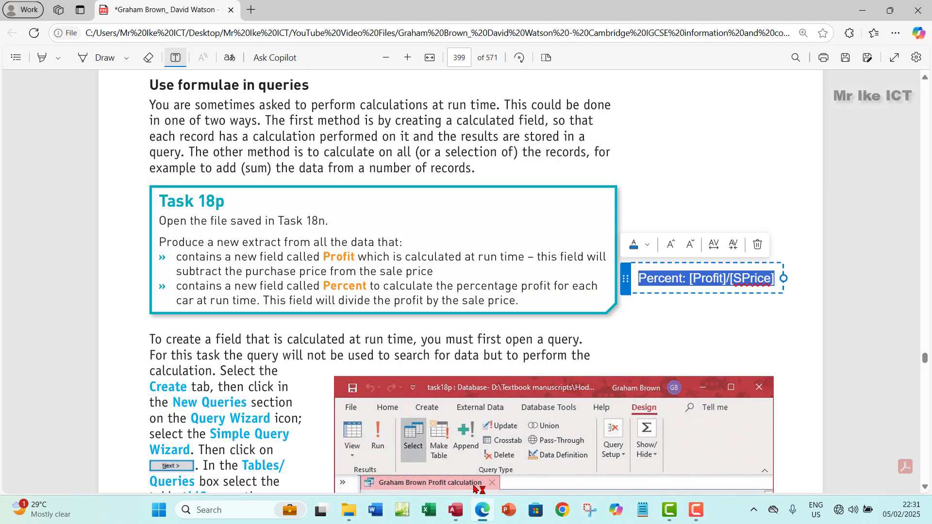